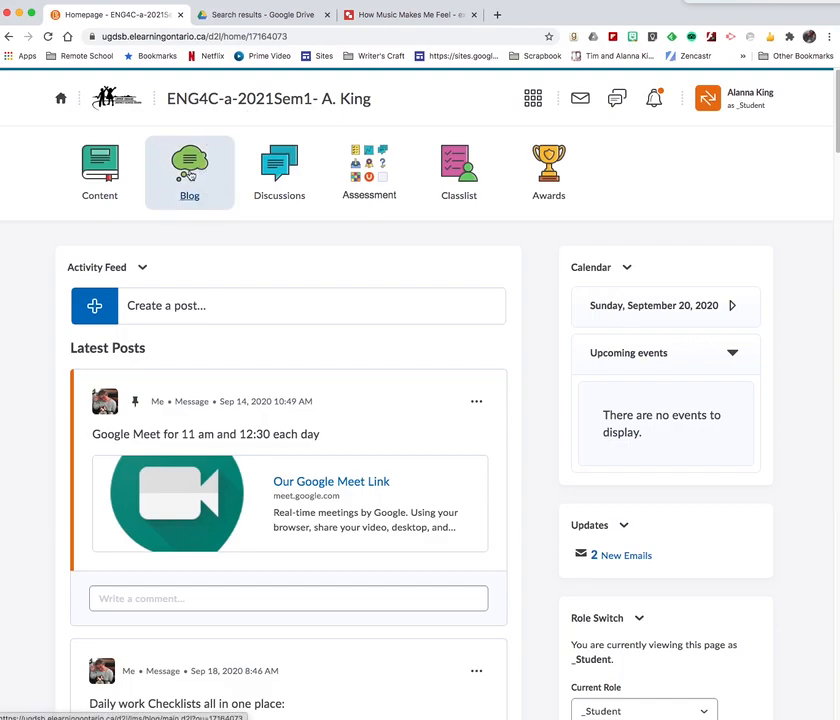
# Step: Create a new entry in the course blog and title it "Music visualization tool - best one"
pyautogui.click(190, 175)
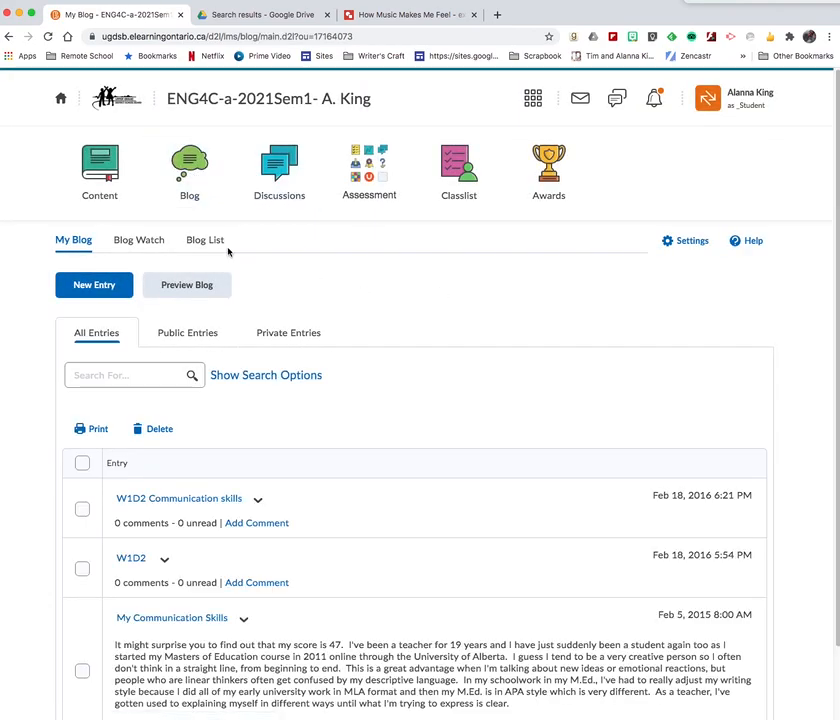
pyautogui.scroll(-3, 529, 435)
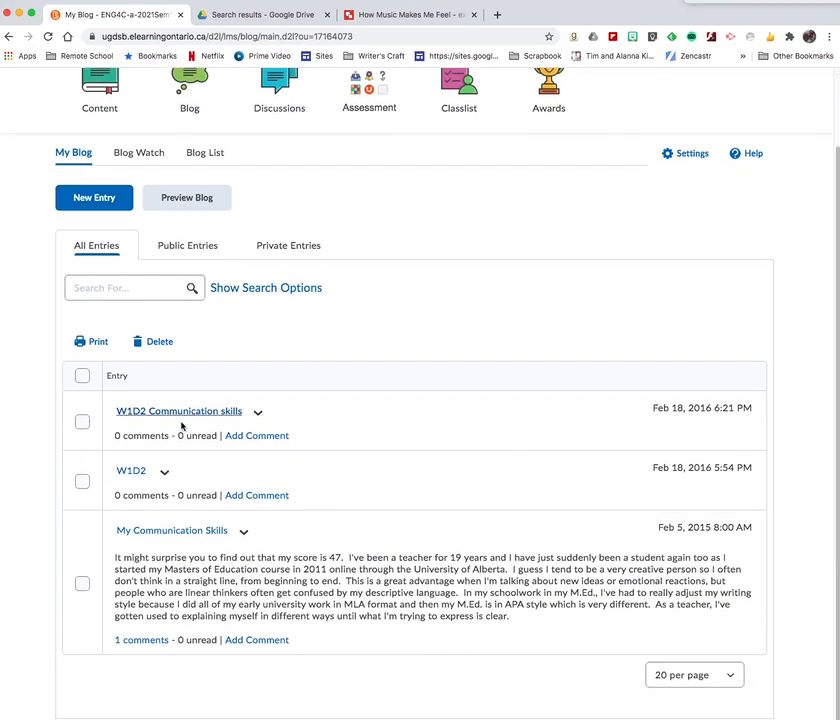
pyautogui.scroll(3, 500, 460)
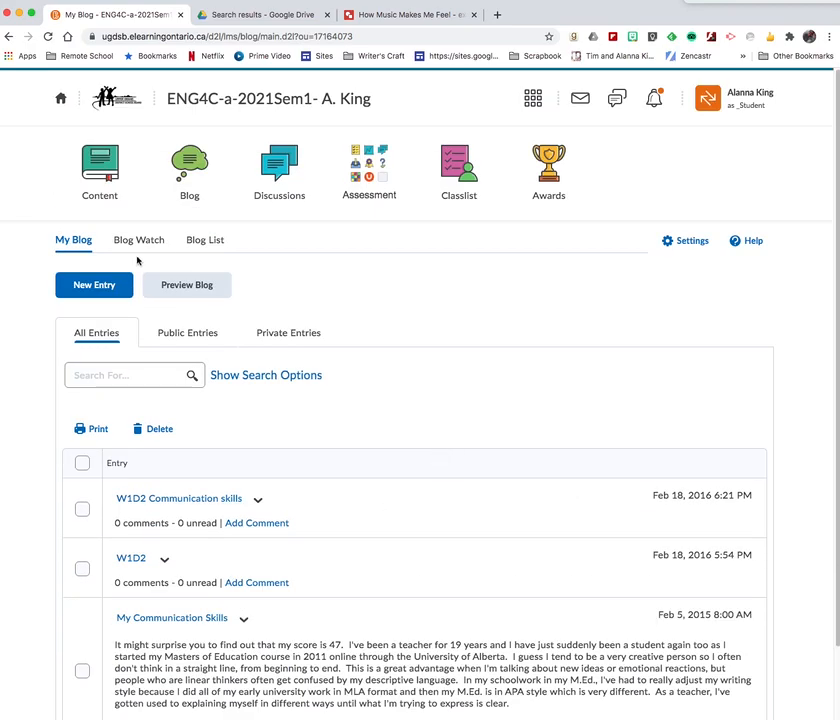
pyautogui.click(90, 288)
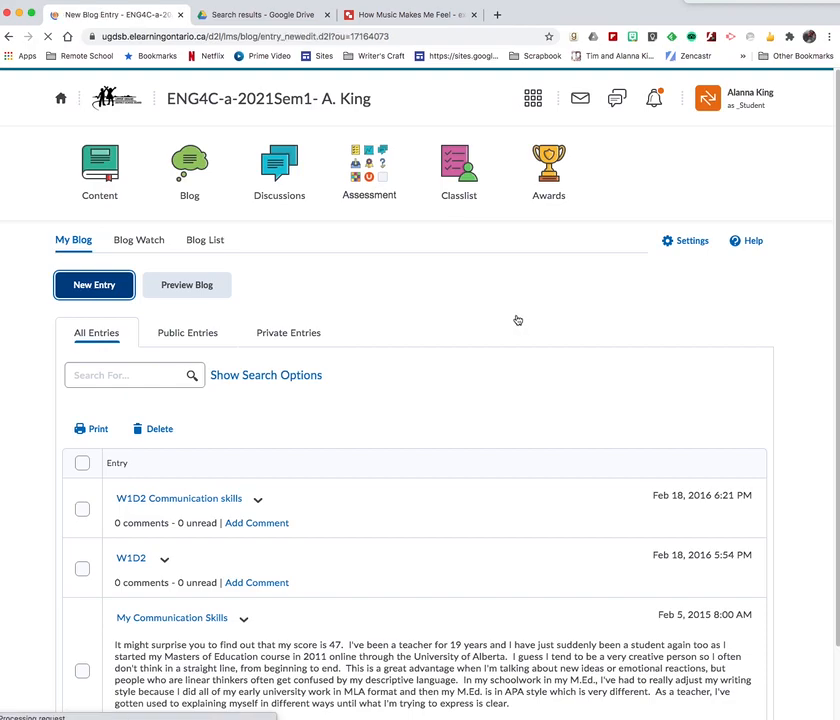
pyautogui.click(82, 314)
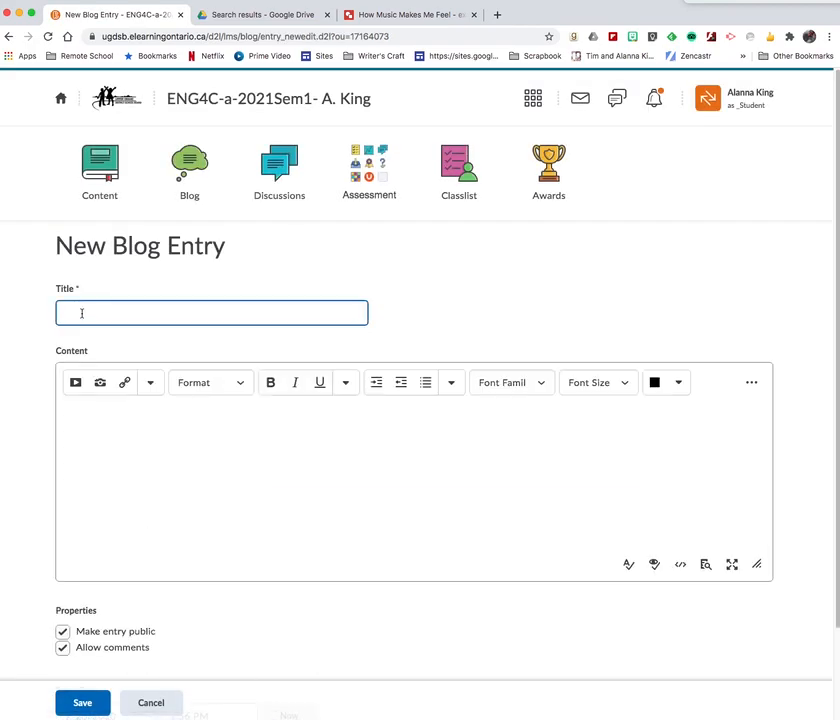
pyautogui.write('Music visualization tool')
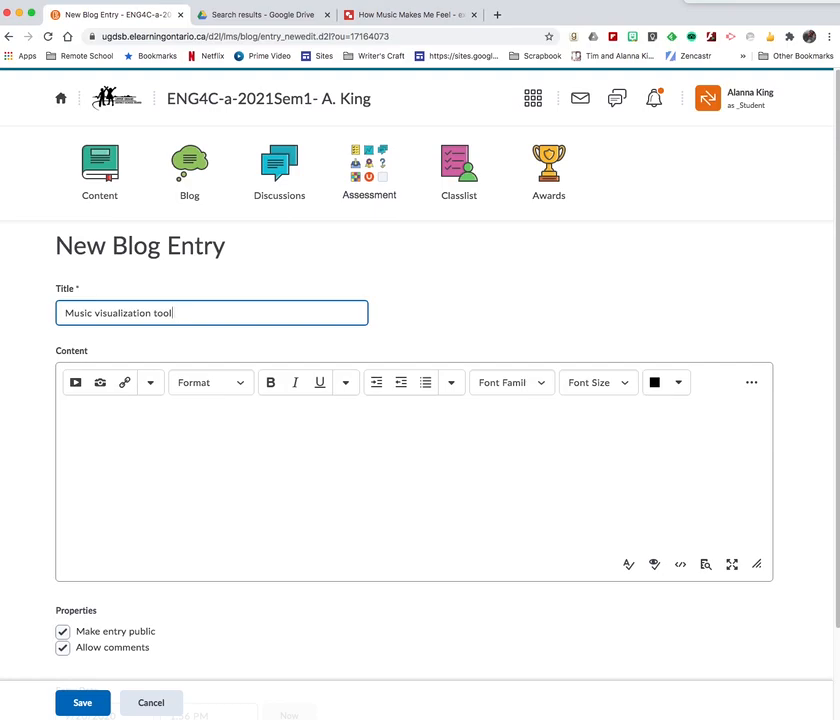
pyautogui.write('- best one')
# Step: Write the entry's content: surprise at how much the song moved you, never having considered emotional highs and lows before trying this visualization tool
pyautogui.click(73, 409)
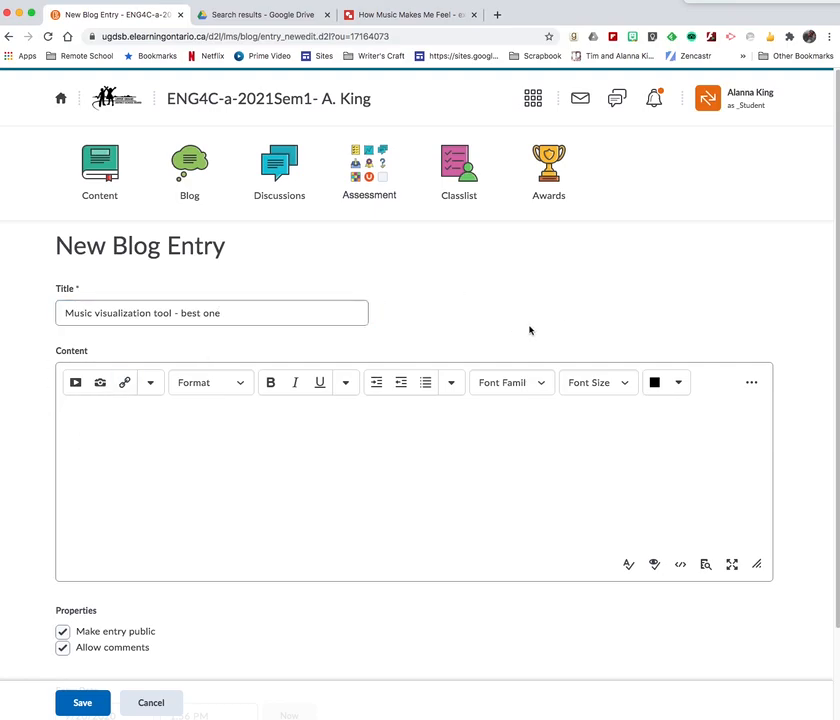
pyautogui.write("I was surprised that this song moved me so much.  I didn't think about the highs and lows of my emotion when listening to songs before trying this visualization tool.")
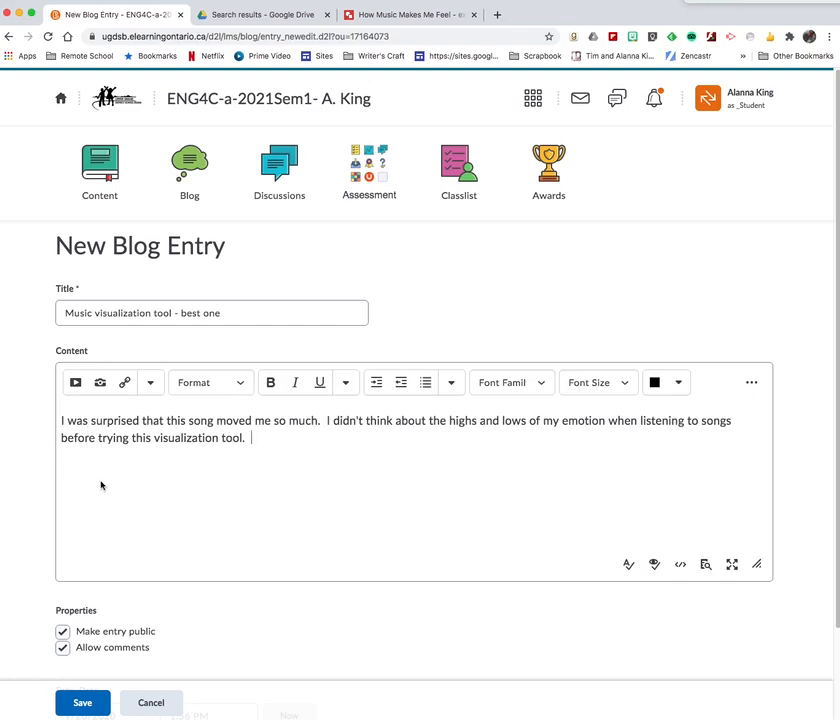
# Step: Check the entry's public, comment and entry date settings, and start a new paragraph below the written content
pyautogui.scroll(-1, 105, 495)
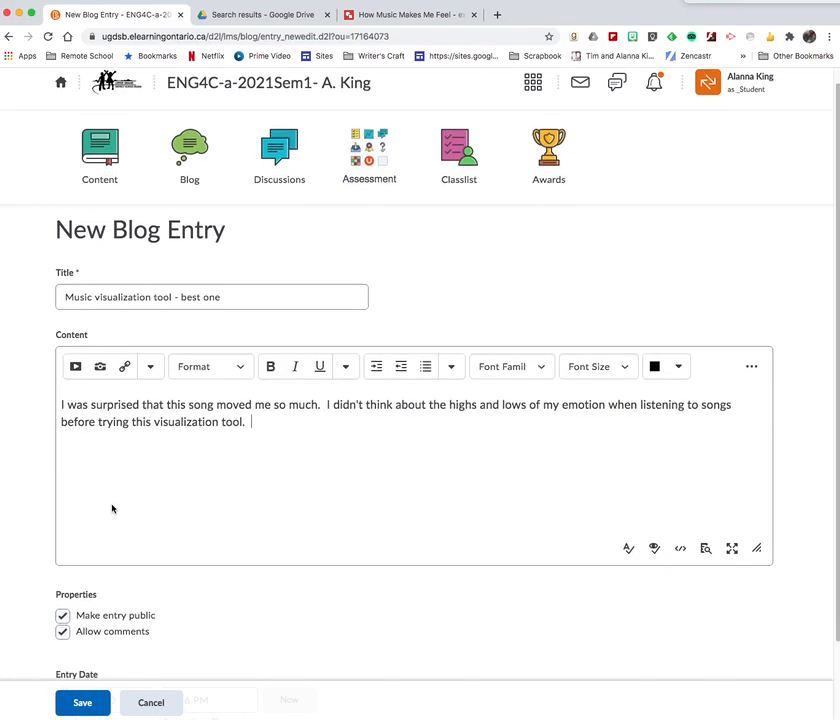
pyautogui.scroll(-2, 112, 507)
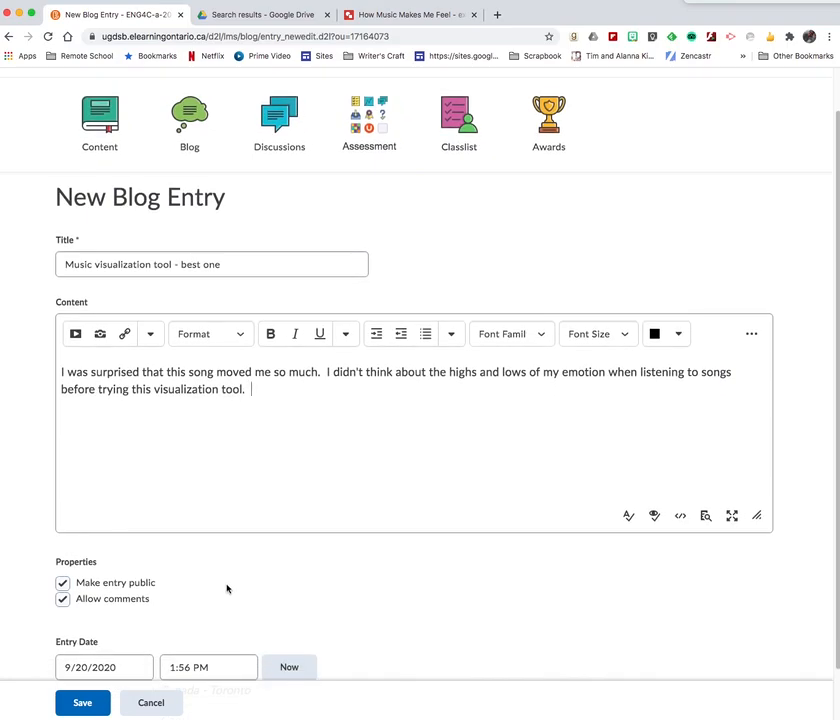
pyautogui.scroll(-4, 220, 585)
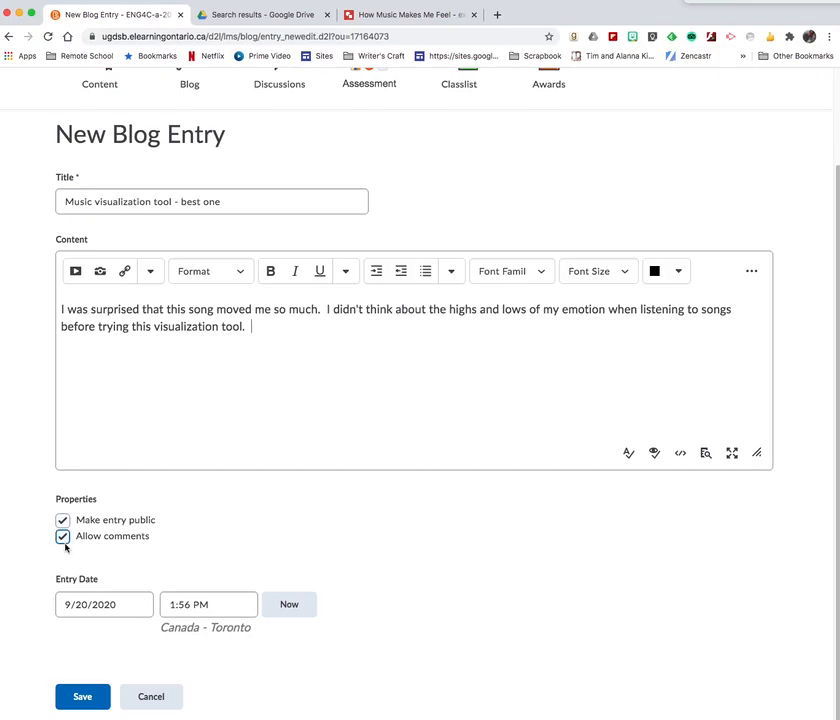
pyautogui.click(84, 606)
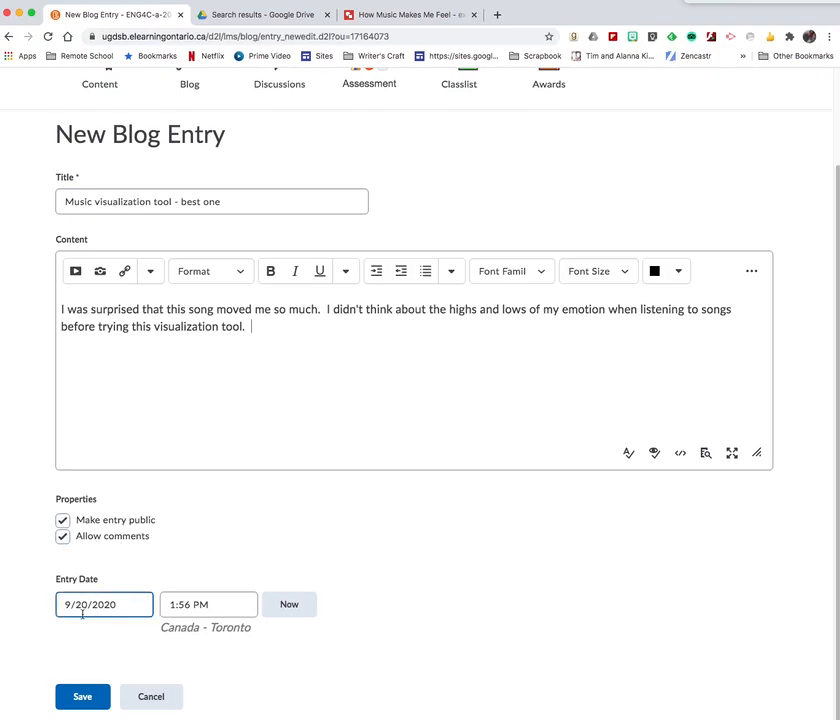
pyautogui.click(231, 606)
pyautogui.click(120, 610)
pyautogui.click(192, 600)
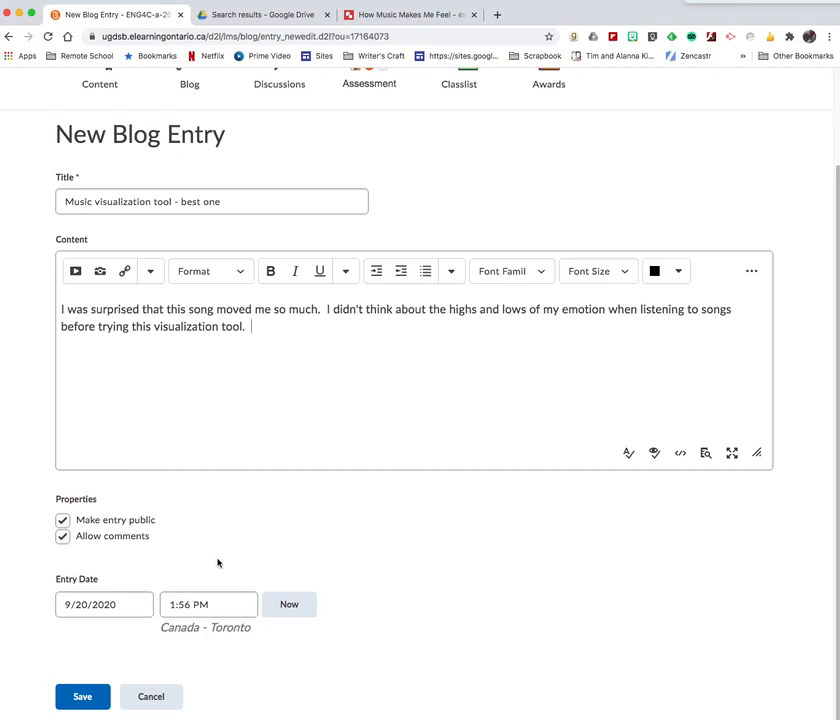
pyautogui.scroll(3, 217, 561)
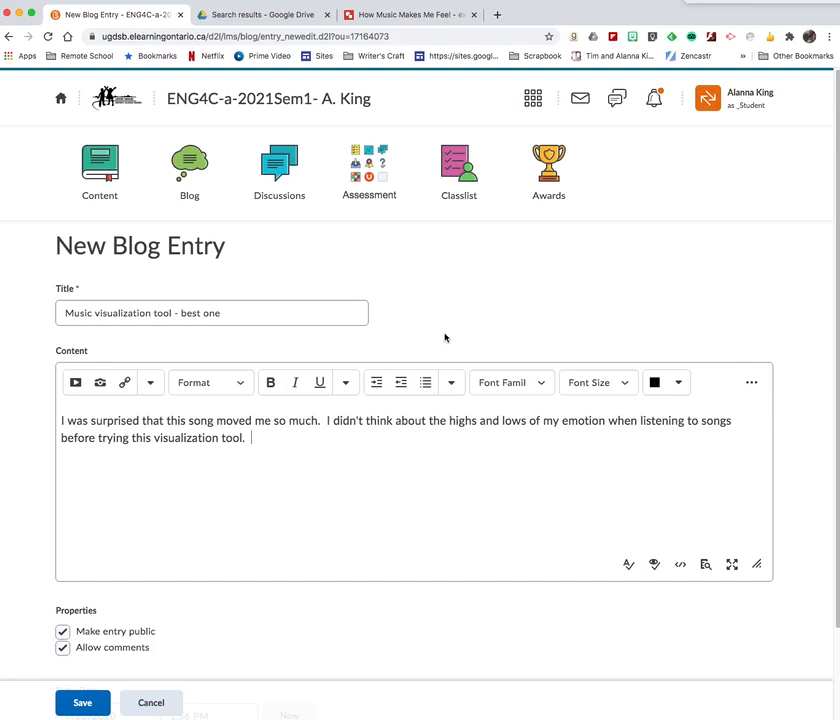
pyautogui.press('Return')
pyautogui.click(399, 15)
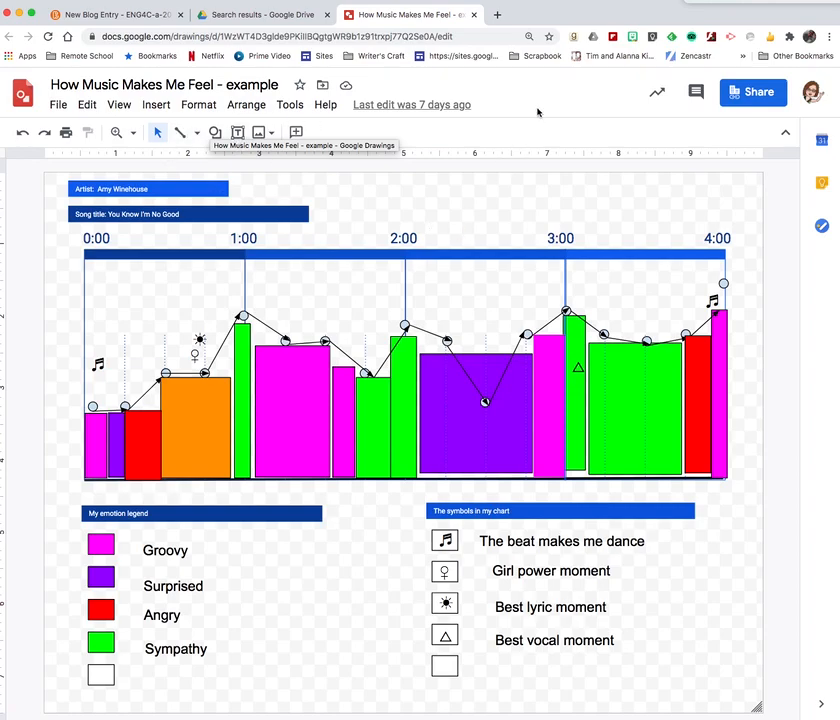
pyautogui.click(249, 16)
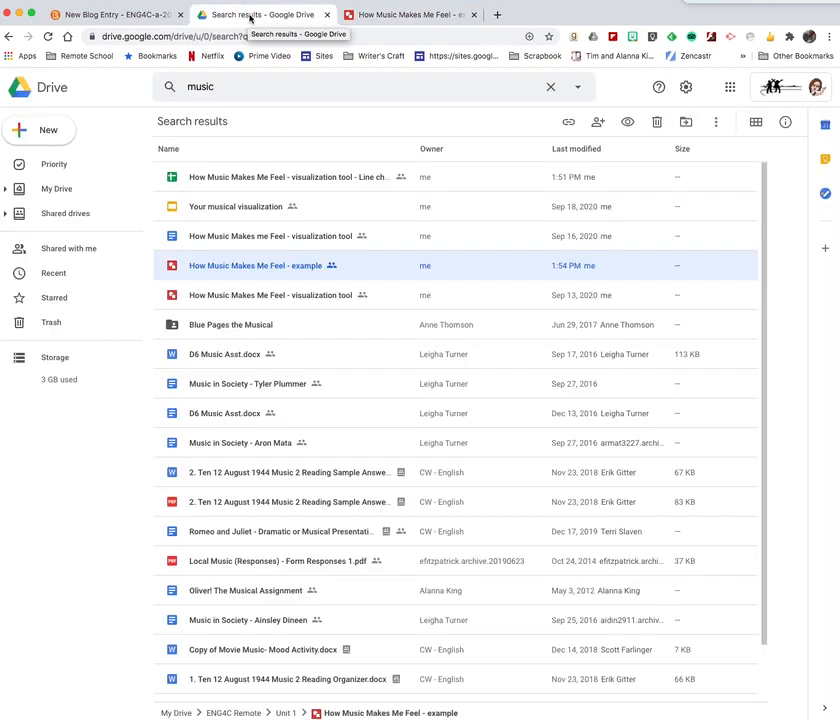
pyautogui.click(37, 134)
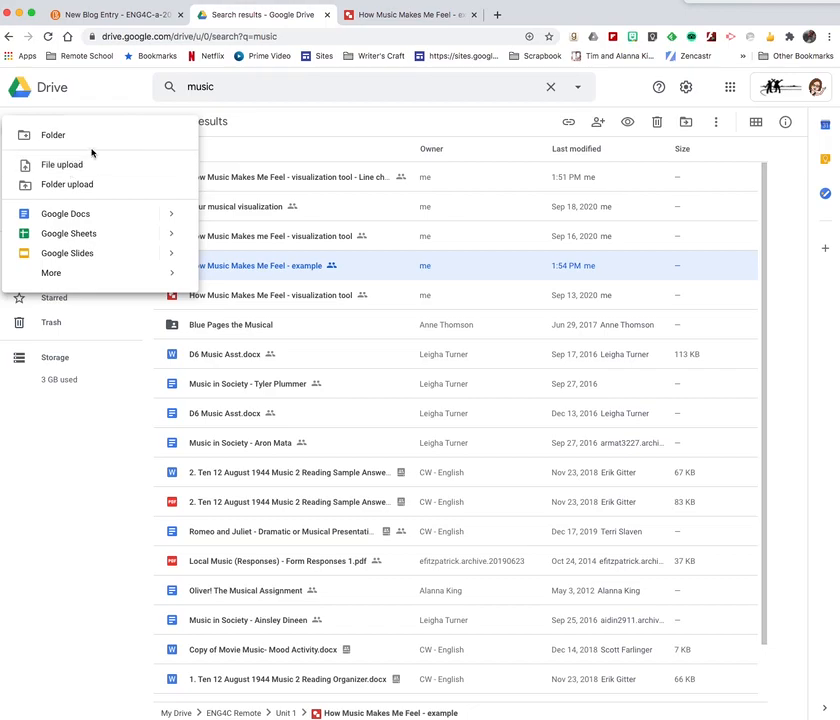
pyautogui.click(364, 120)
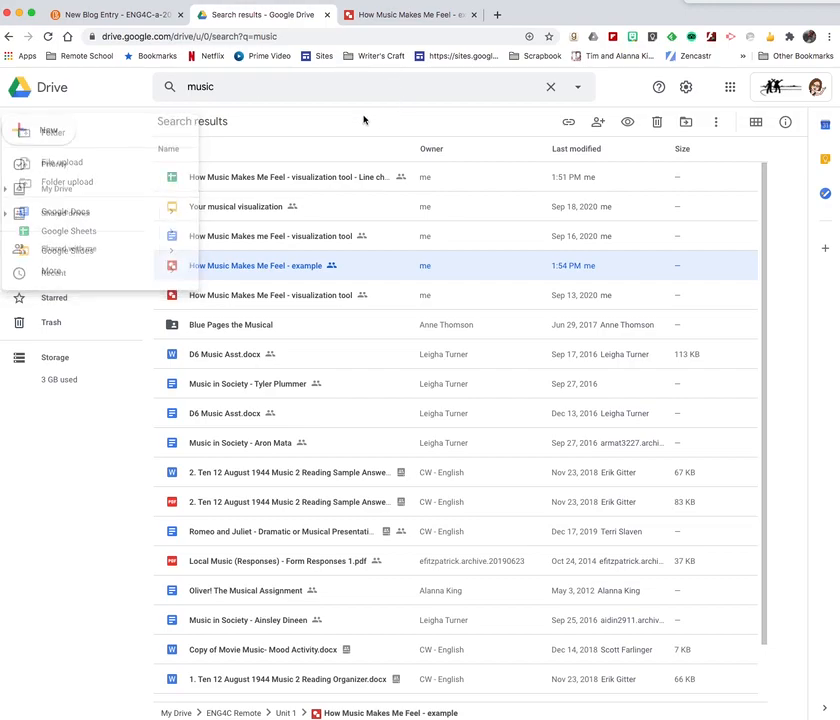
# Step: Switch to the "How Music Makes Me Feel - example" drawing in Google Drawings and copy its sharing link
pyautogui.click(409, 15)
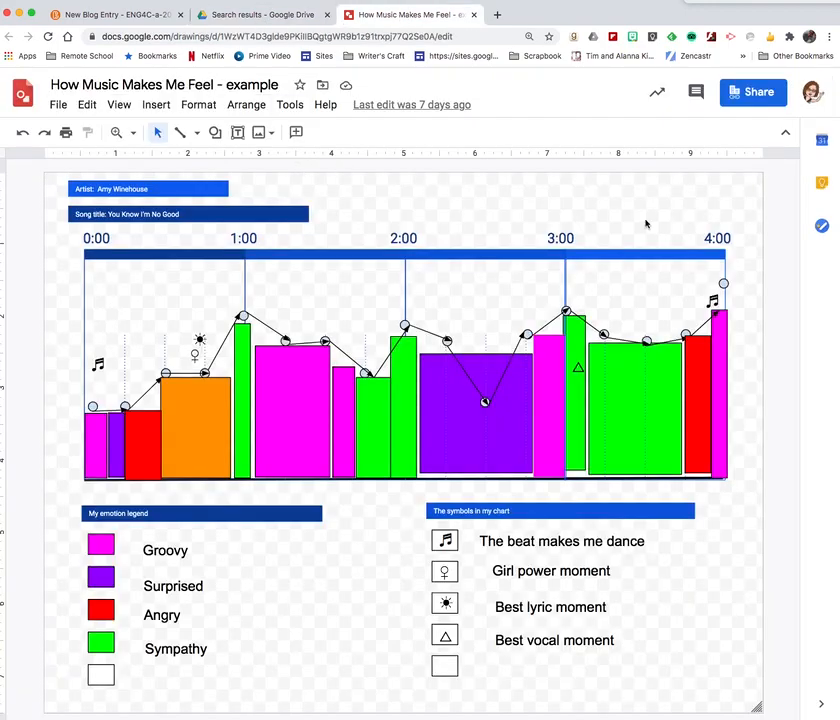
pyautogui.click(757, 93)
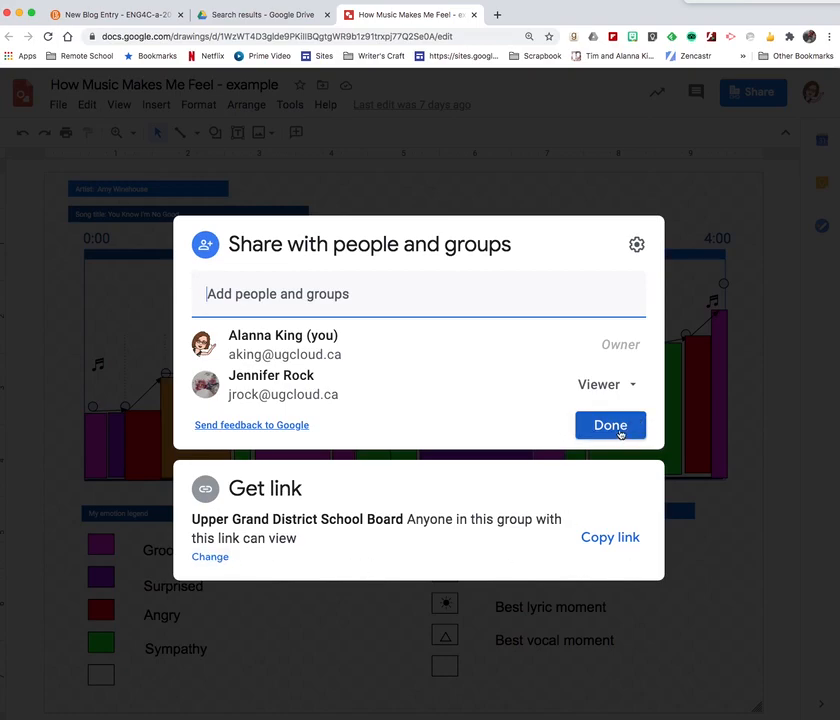
pyautogui.click(626, 538)
pyautogui.click(601, 428)
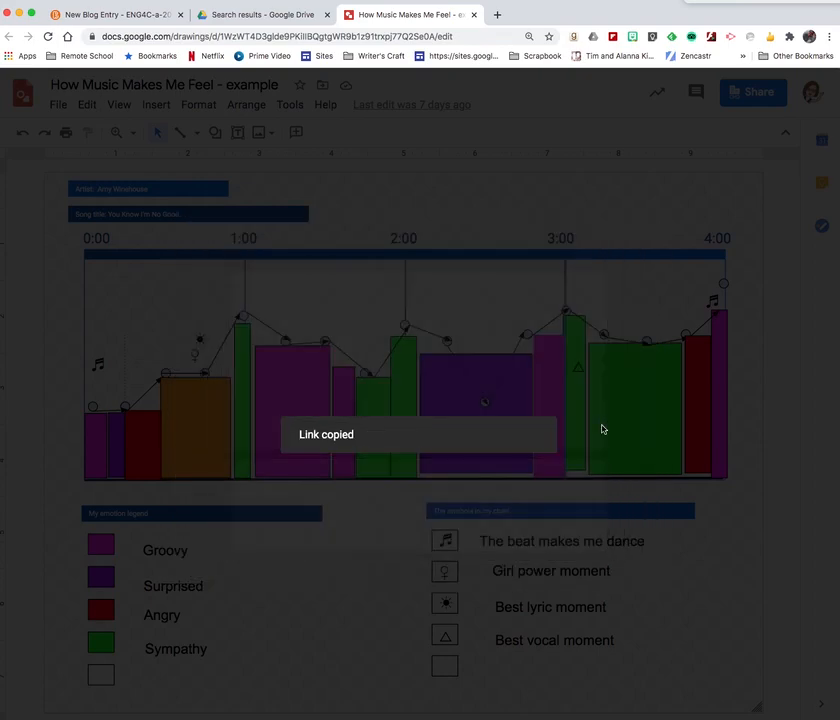
# Step: Return to the new blog entry in D2L and set up a URL quicklink with the copied drawing link
pyautogui.click(116, 15)
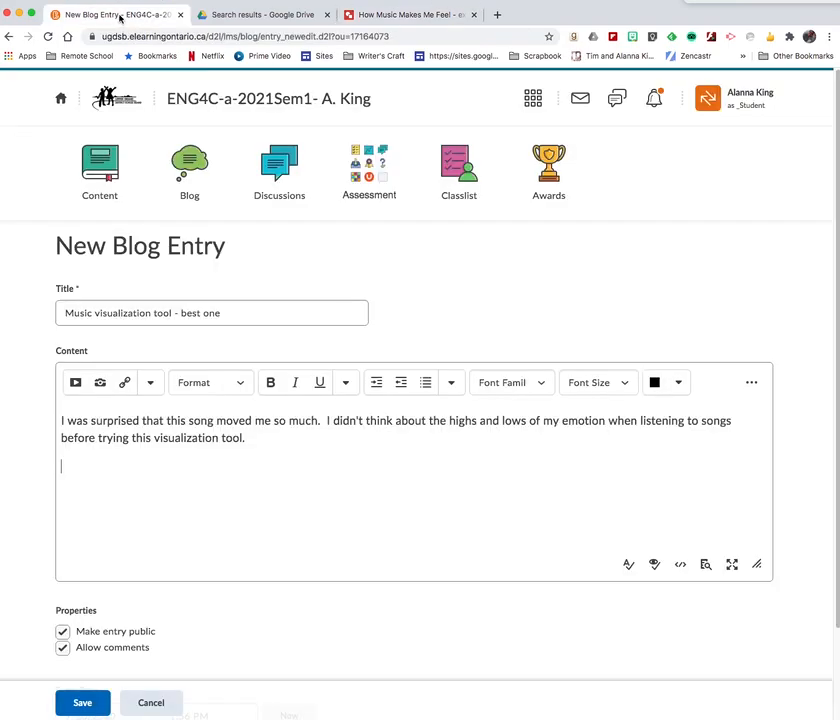
pyautogui.click(125, 384)
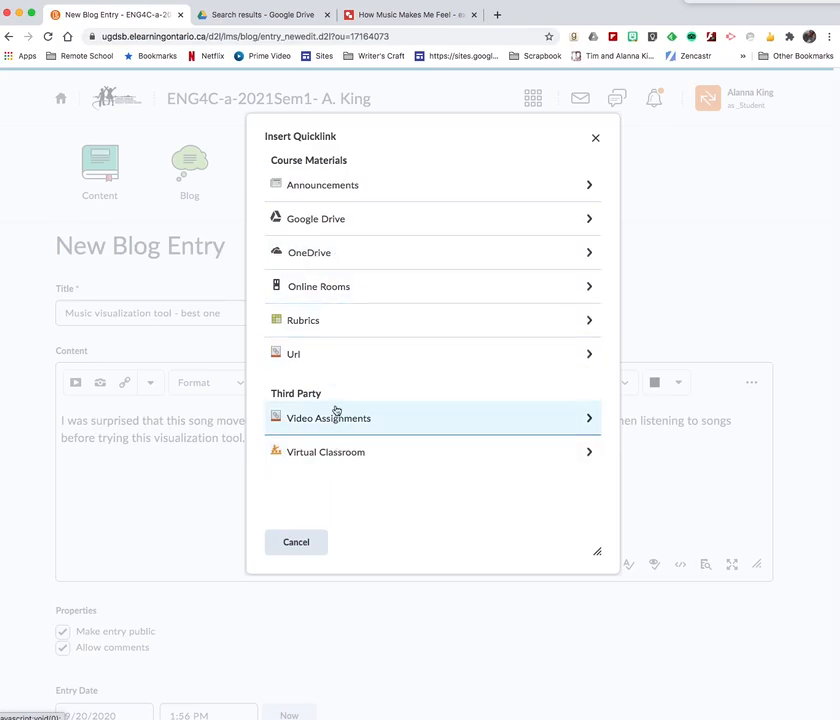
pyautogui.click(330, 351)
pyautogui.click(317, 212)
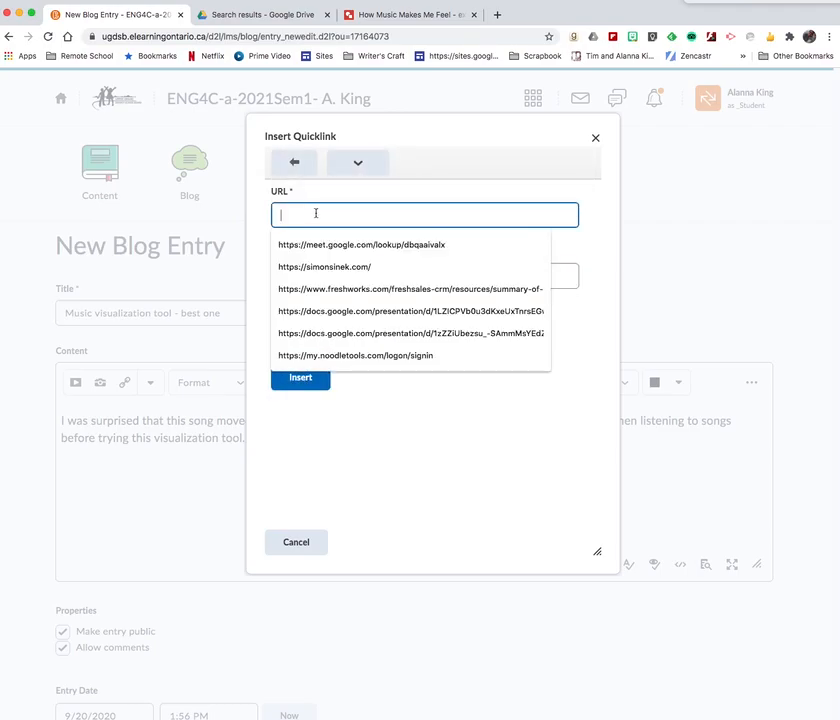
pyautogui.hotkey('ctrl', 'v')
# Step: Title the quicklink "My best music visualization: Amy Winehouse" and insert it into the entry
pyautogui.click(313, 272)
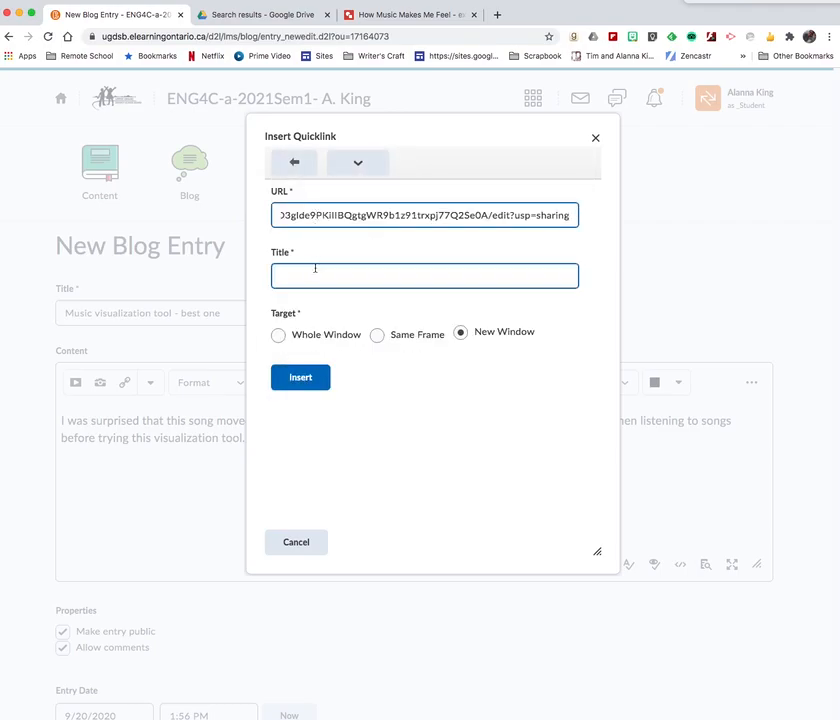
pyautogui.write('My ')
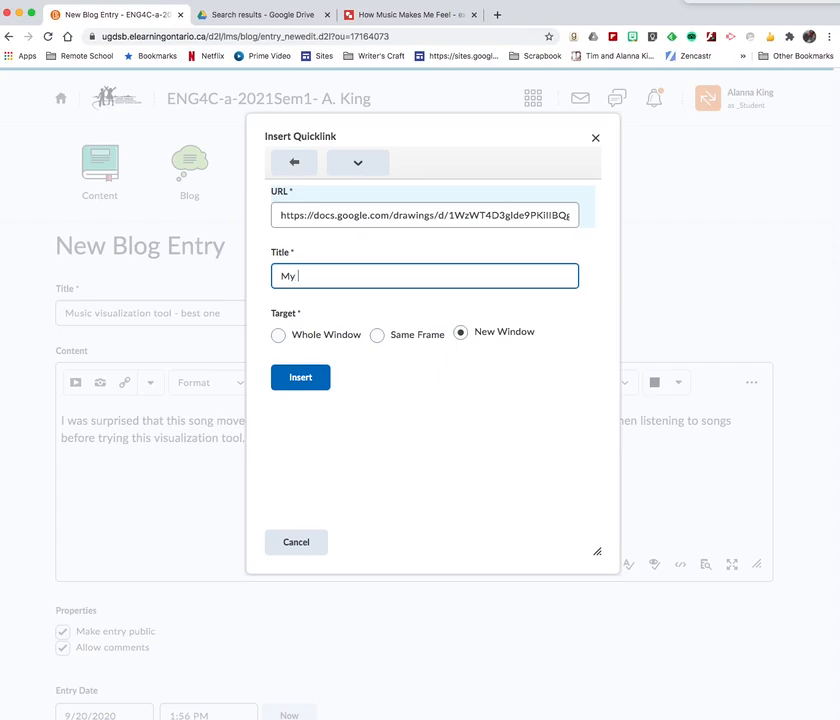
pyautogui.write('best music visualz')
pyautogui.press('BackSpace')
pyautogui.write('lization')
pyautogui.write(': Amaru')
pyautogui.press('BackSpace')
pyautogui.press('BackSpace')
pyautogui.write('y Winehouse')
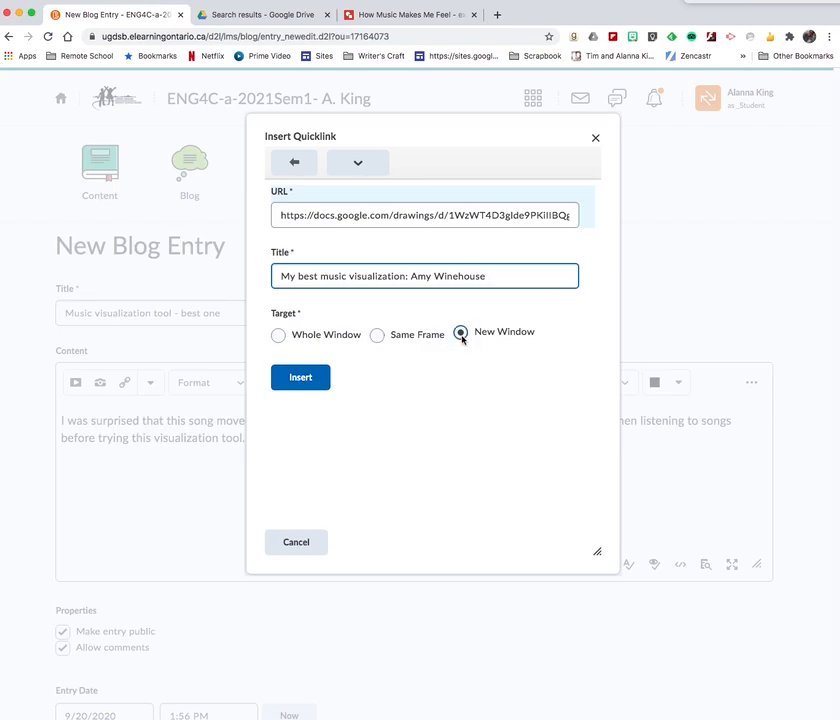
pyautogui.click(302, 379)
# Step: Save the new blog entry and review it in the list of all entries
pyautogui.scroll(-2, 192, 498)
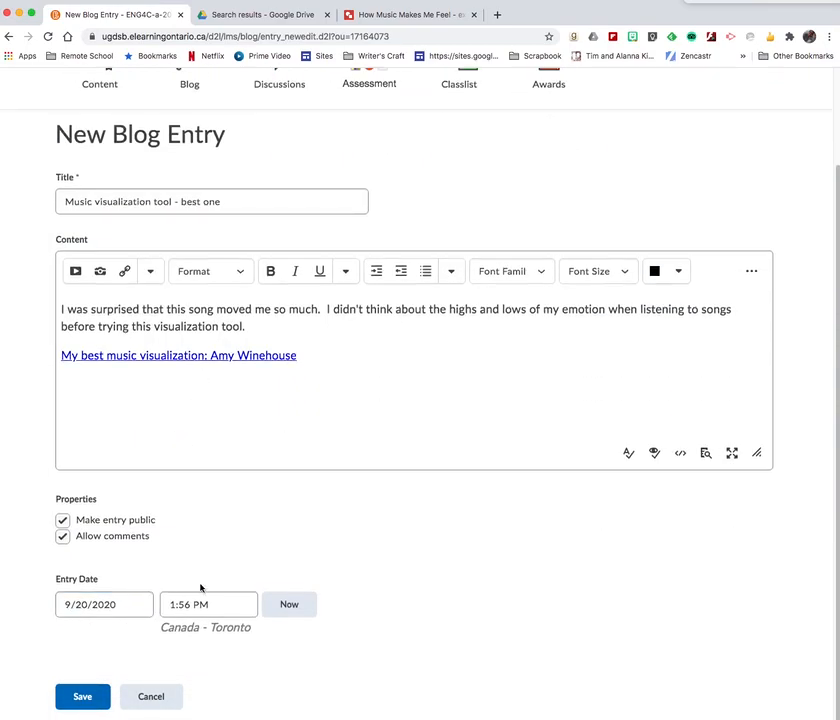
pyautogui.click(90, 692)
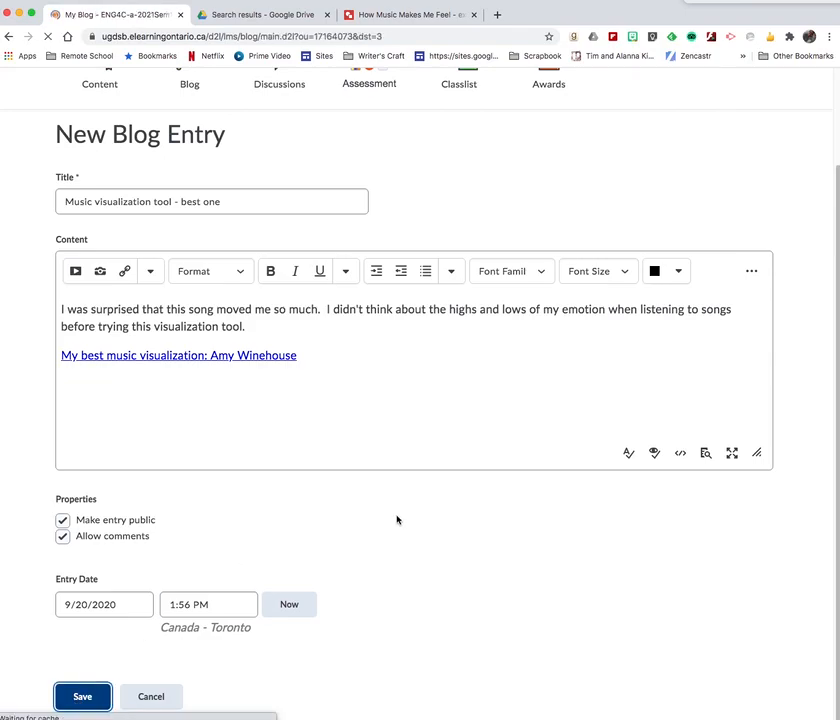
pyautogui.scroll(-4, 397, 522)
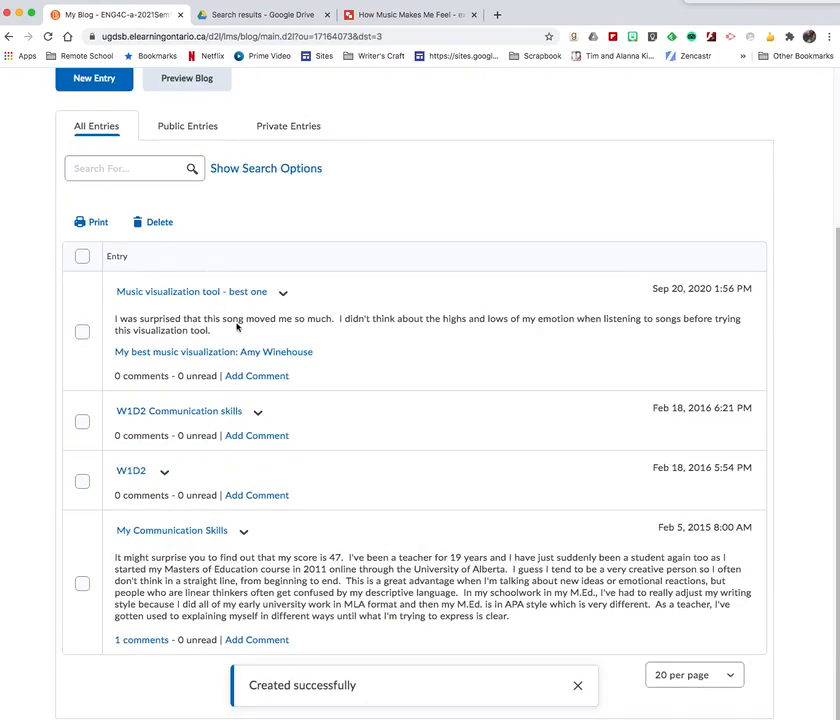
pyautogui.scroll(4, 476, 356)
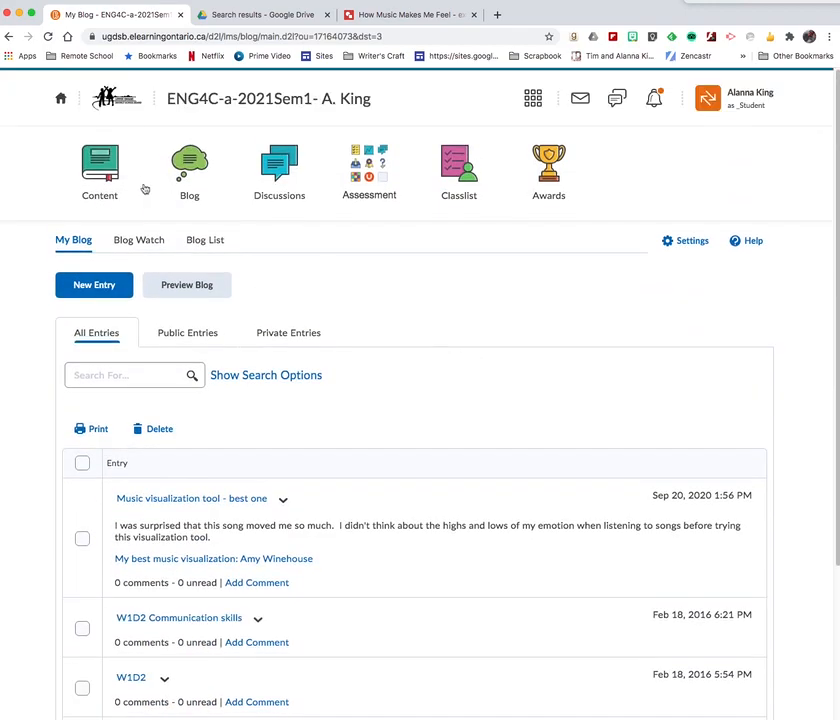
# Step: Exit the student role view and reopen the course blog in the teacher role
pyautogui.click(748, 100)
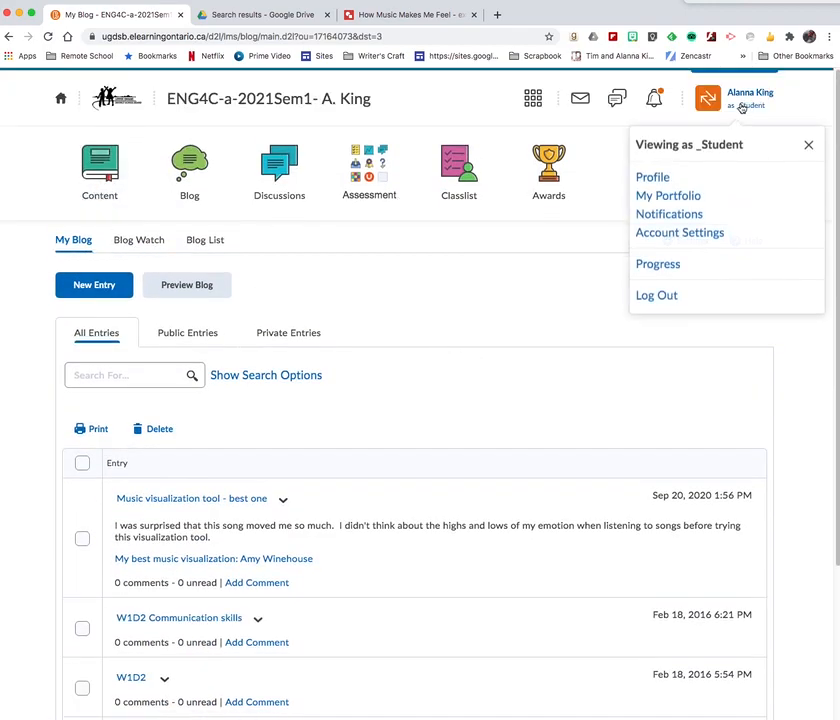
pyautogui.click(810, 146)
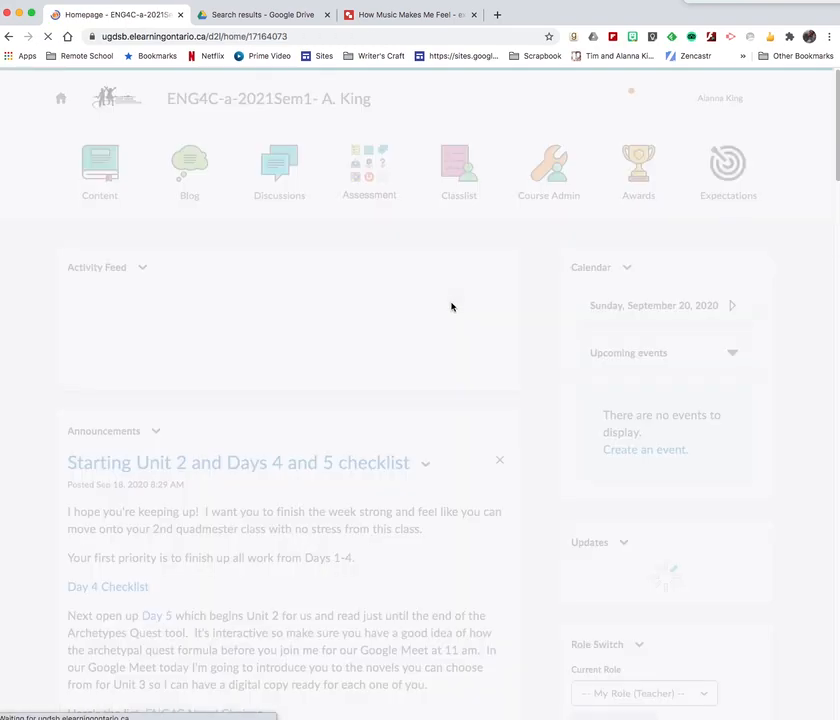
pyautogui.click(189, 165)
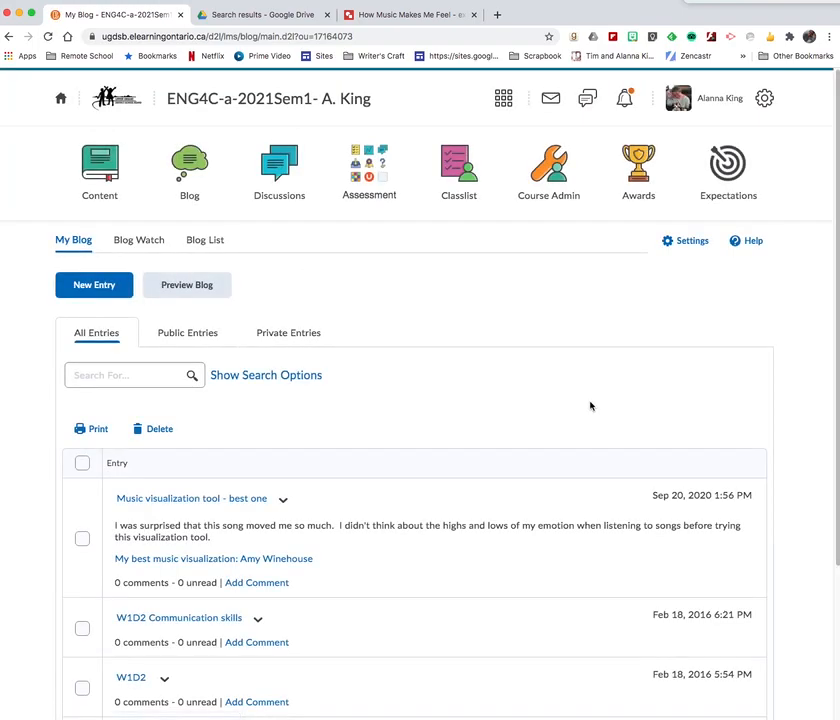
# Step: Browse the students' blog entries in the Blog Watch list
pyautogui.click(137, 241)
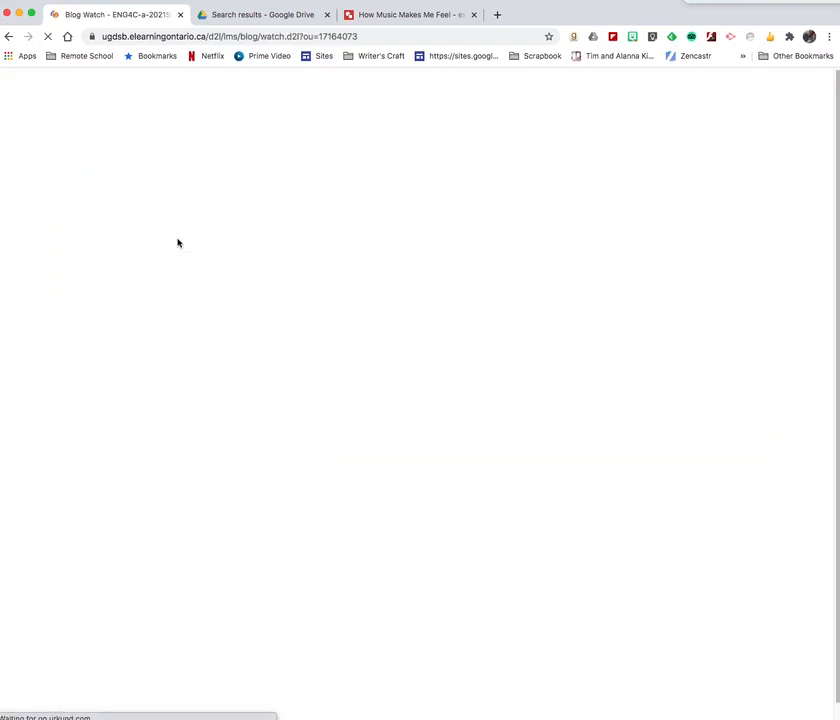
pyautogui.scroll(-20, 108, 508)
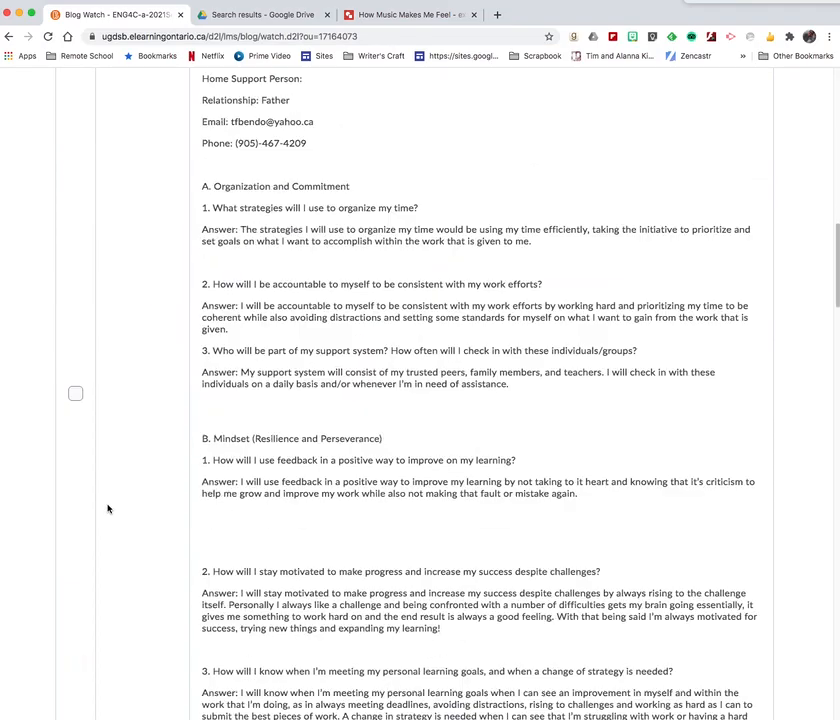
pyautogui.scroll(-20, 108, 508)
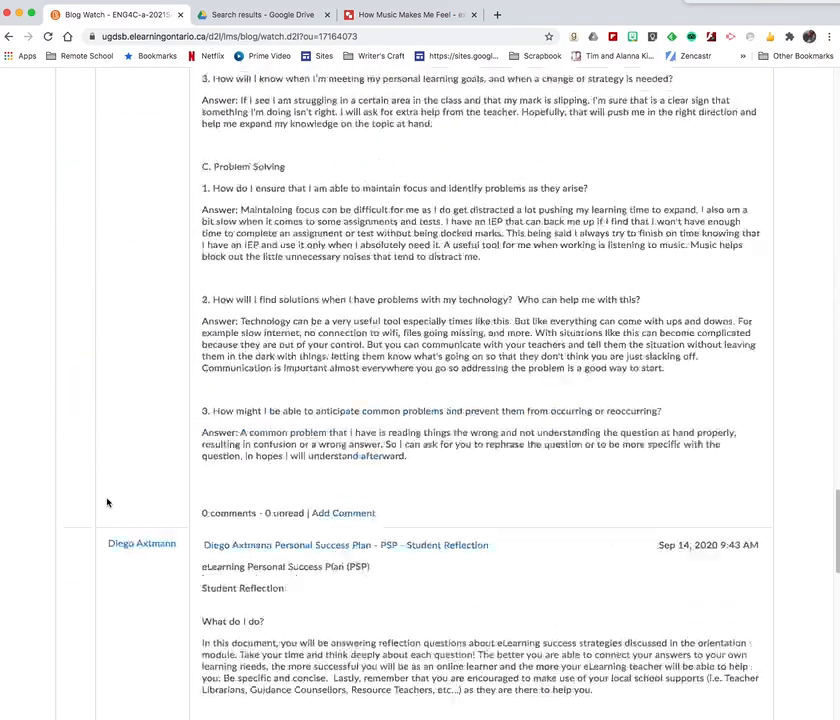
pyautogui.scroll(20, 108, 502)
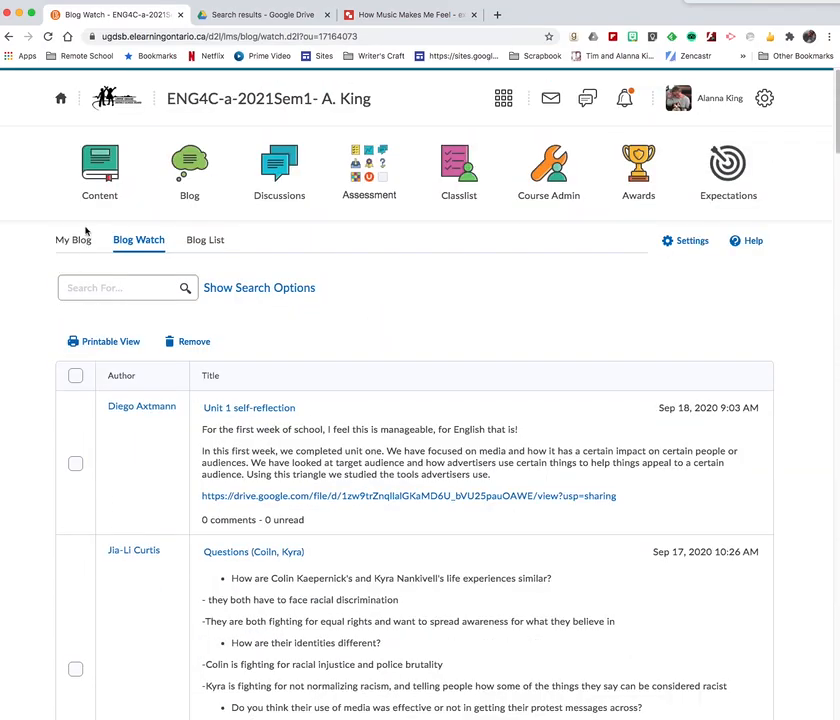